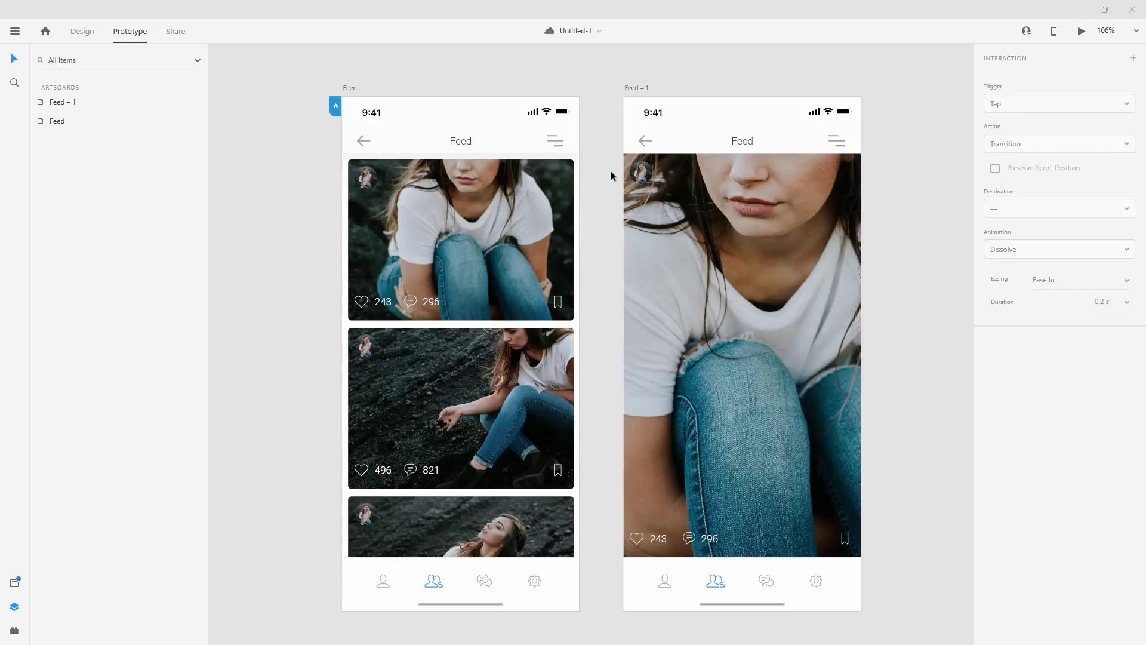
Step: Rename the share link title from Untitled-1 to Feed
click(176, 33)
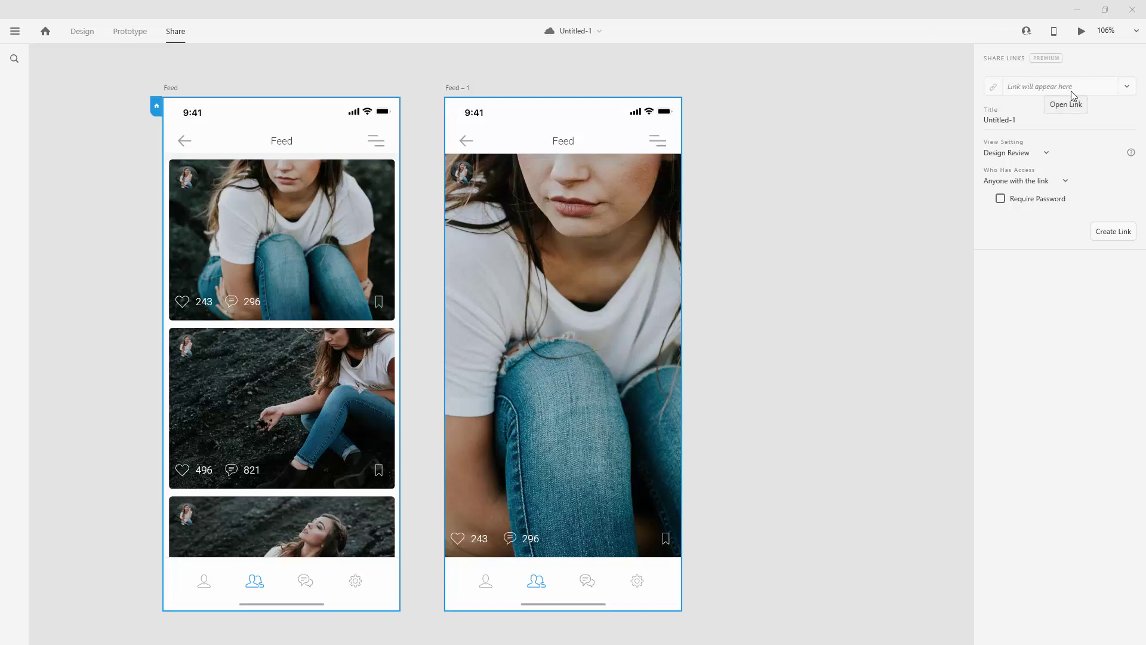
click(1015, 119)
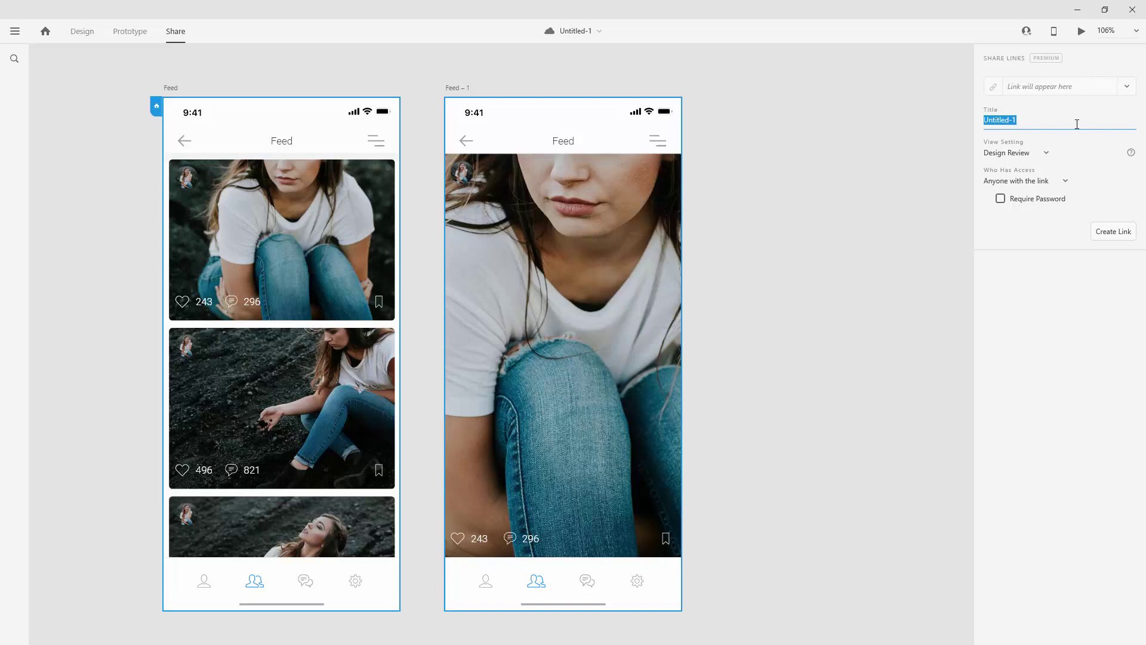
text(Feed)
key(Return)
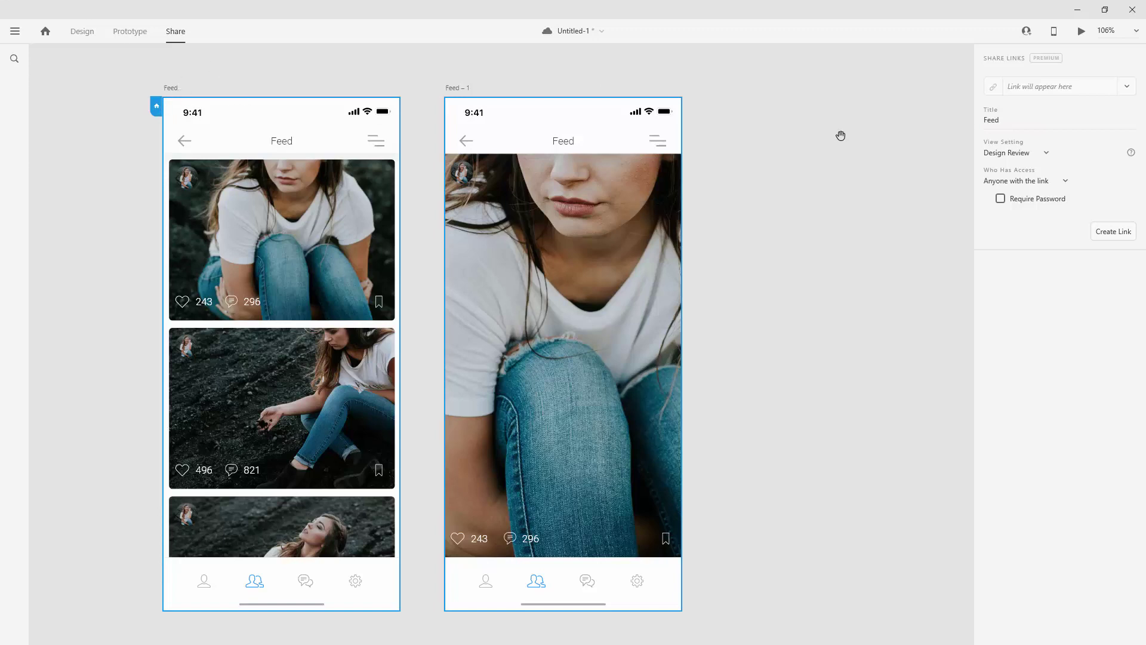
Step: Review the Development, Presentation, User Testing and Custom view modes, keeping Design Review
click(1045, 153)
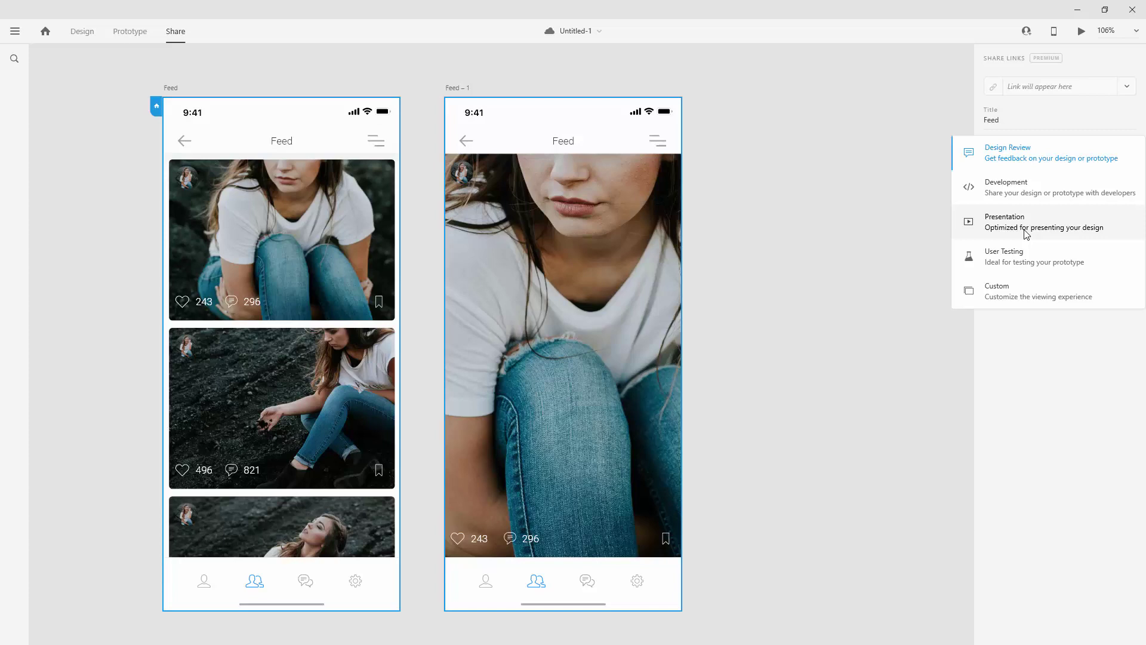
click(1033, 154)
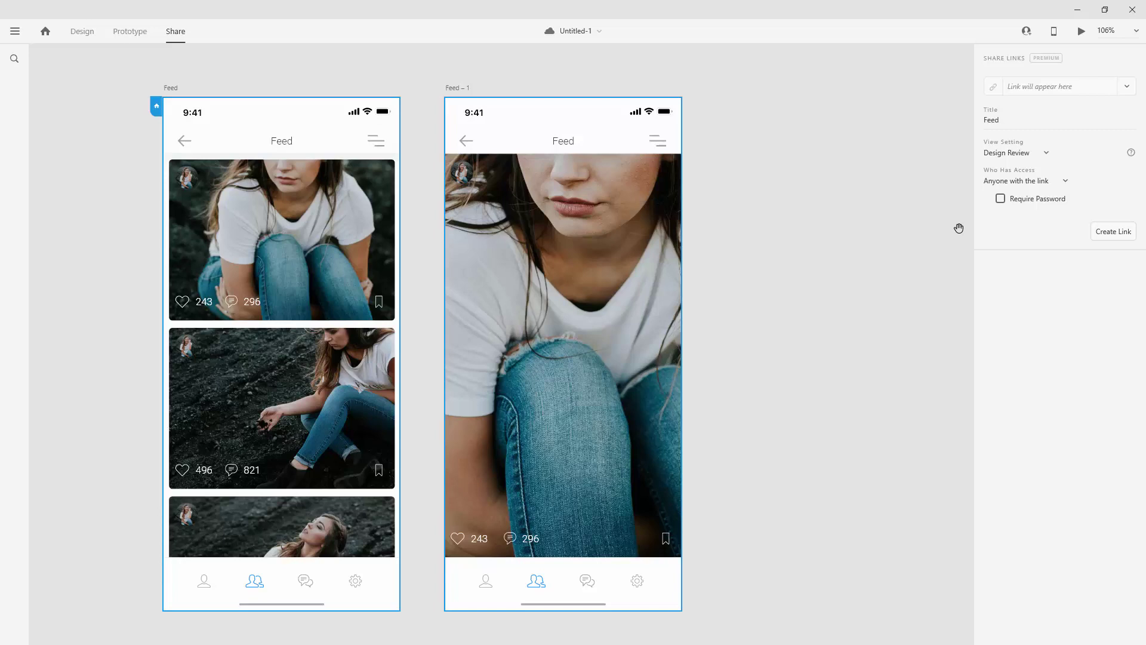
Step: Create a password-free Design Review link for Feed and copy it
click(1000, 199)
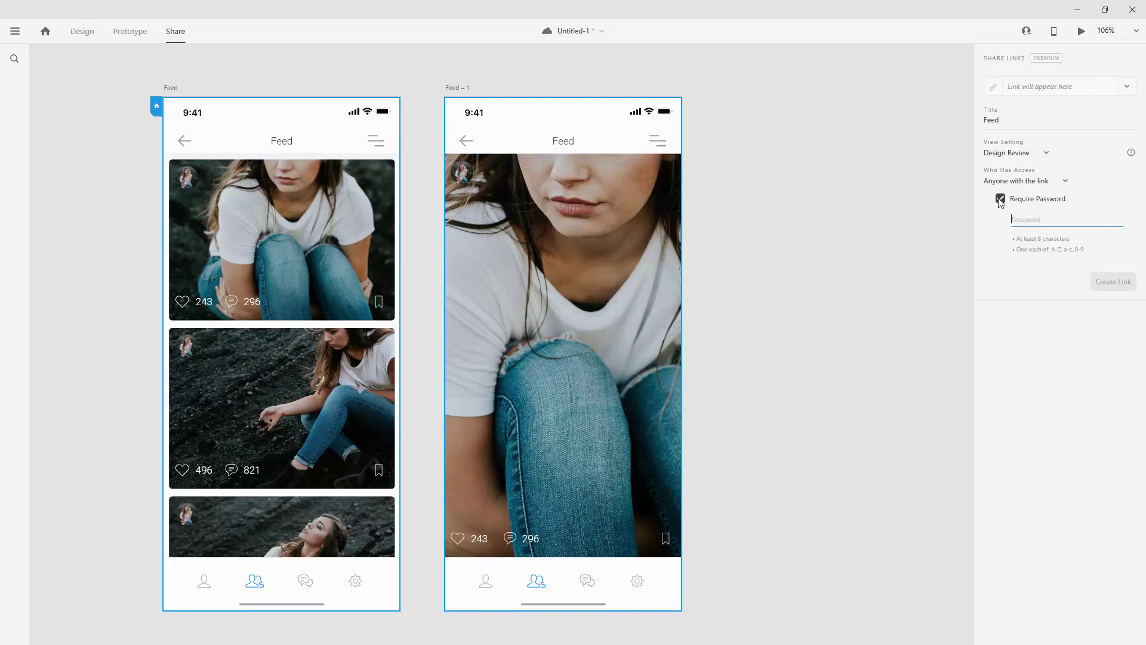
click(1001, 198)
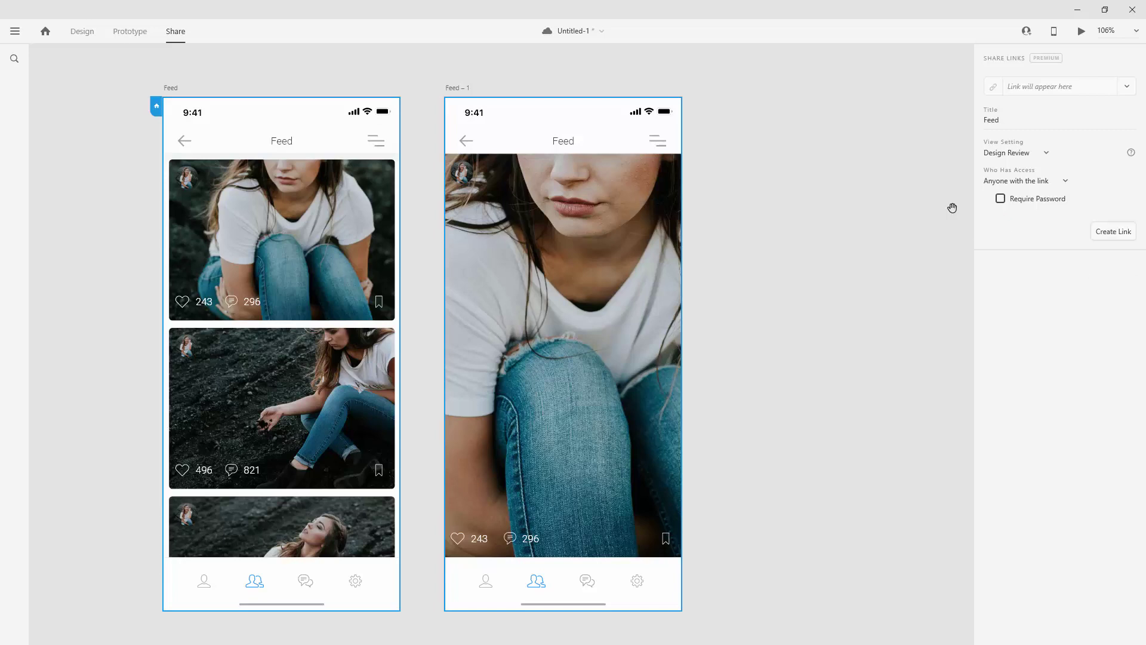
click(1112, 237)
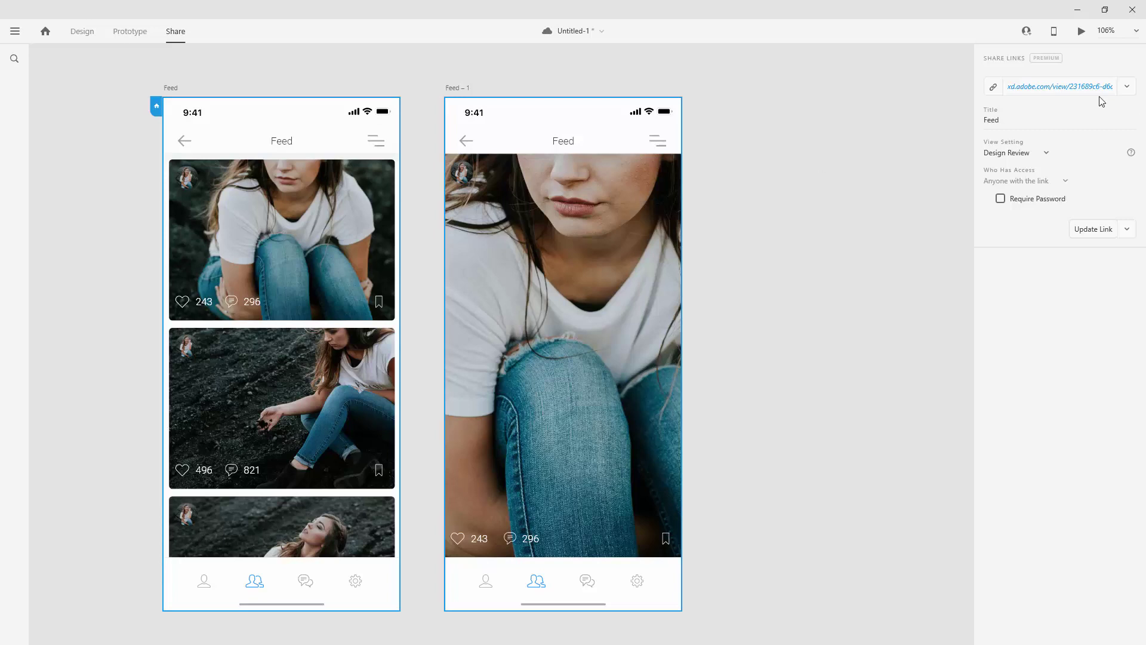
click(994, 88)
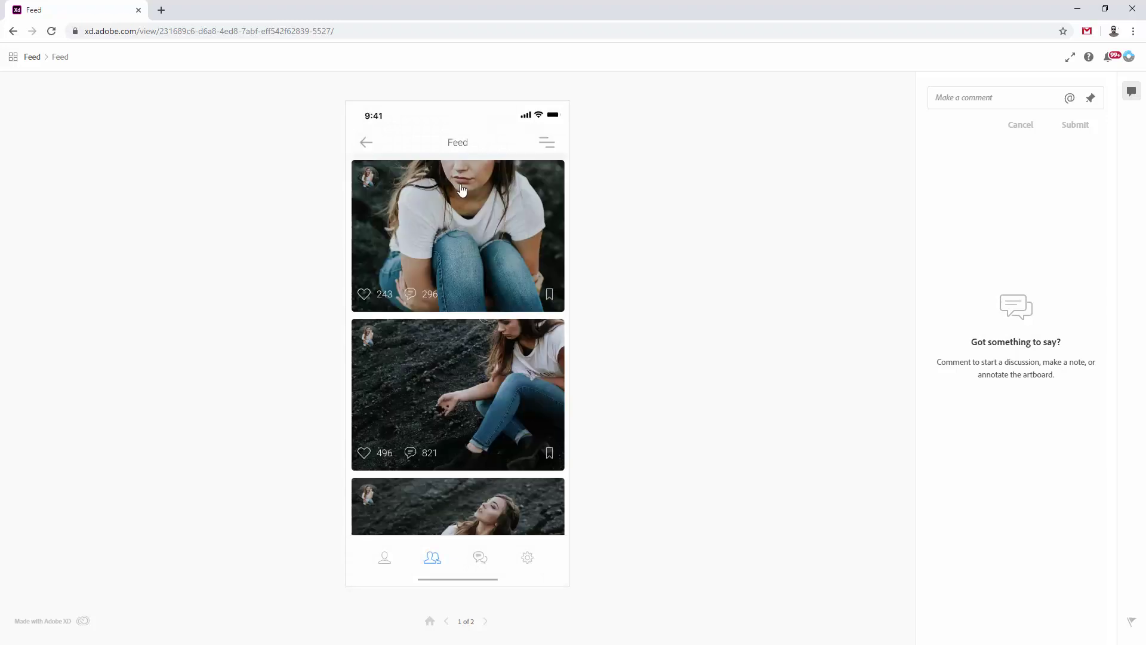
click(462, 212)
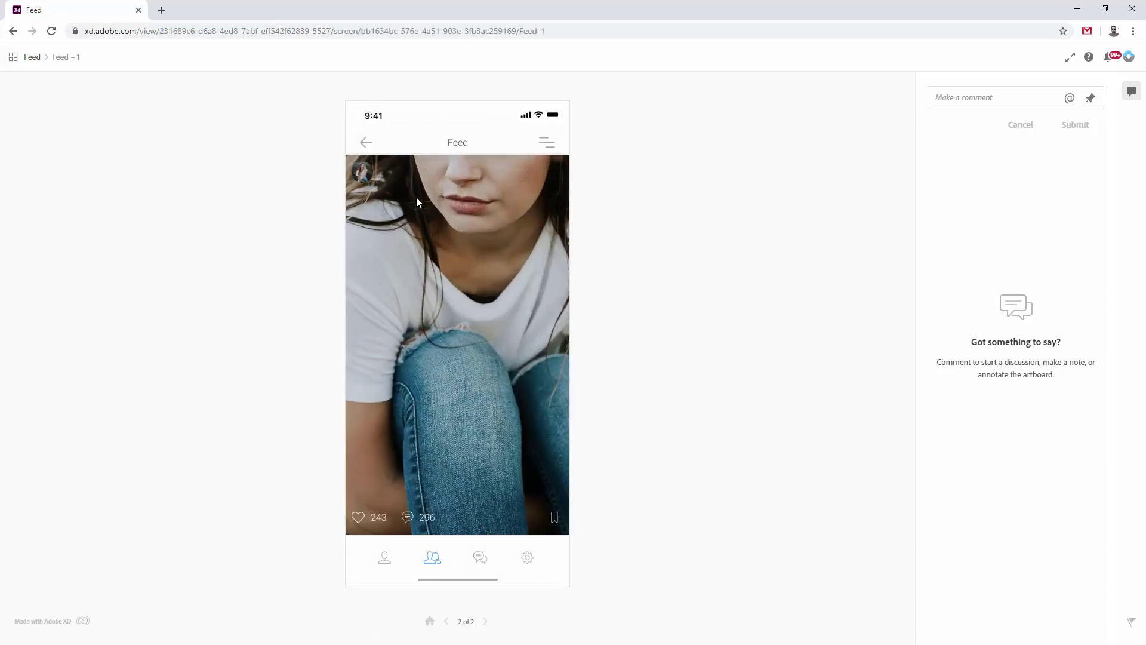
click(364, 144)
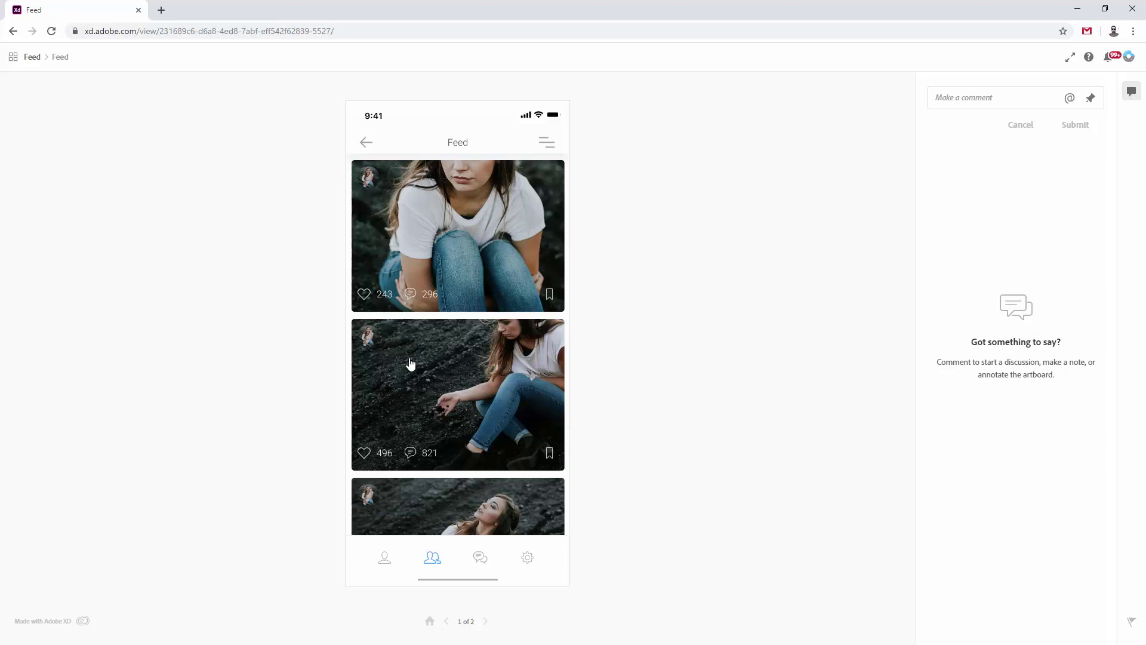
click(445, 246)
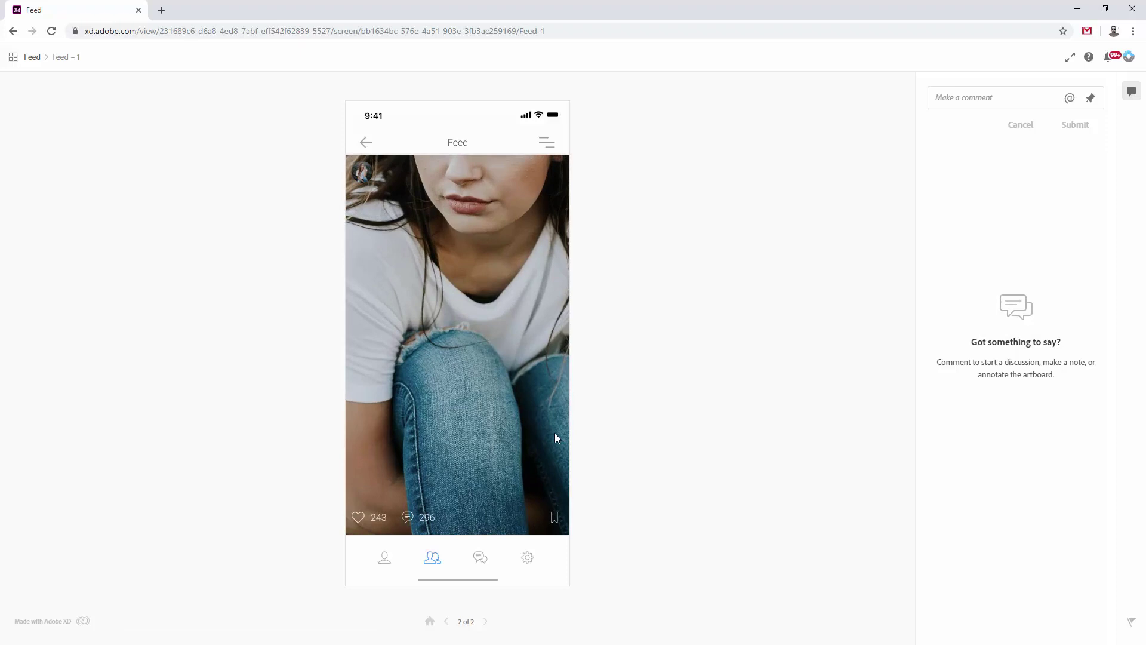
click(430, 622)
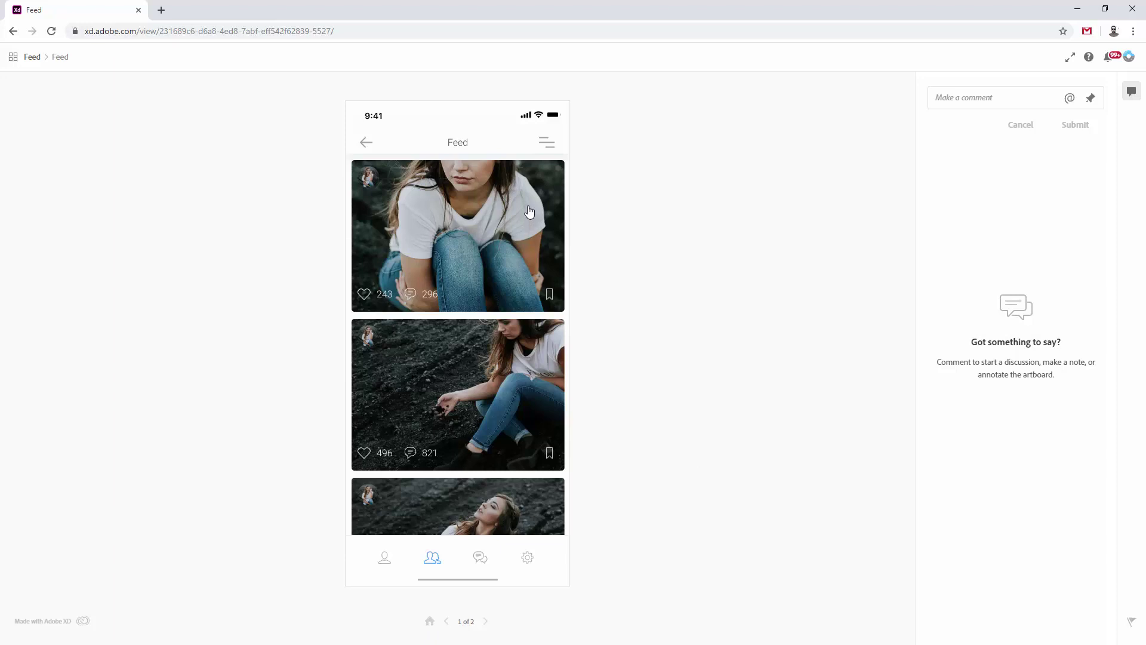
click(446, 621)
click(484, 622)
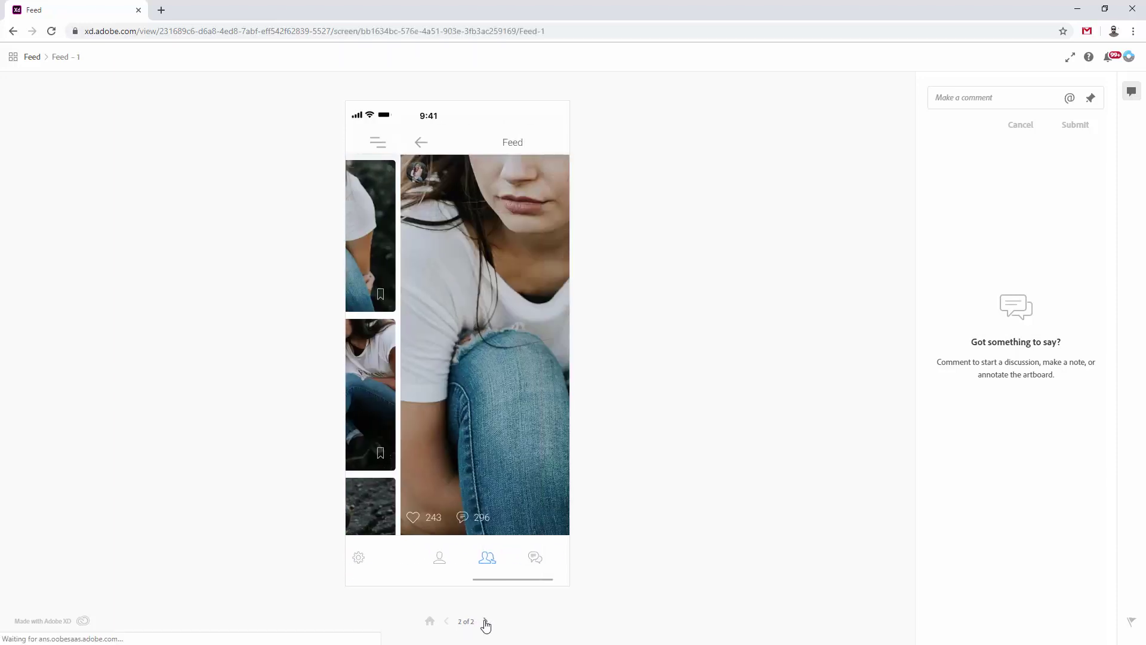
click(447, 621)
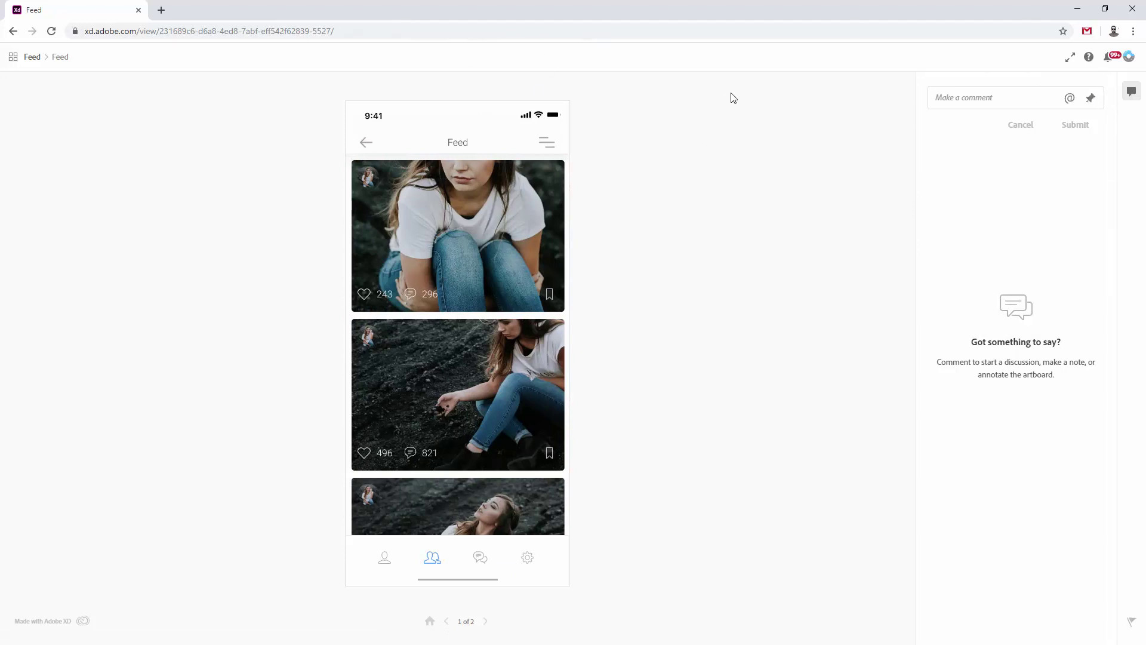
Step: Pin the comment 'Make this image bigger.' on the top Feed photo
click(1090, 99)
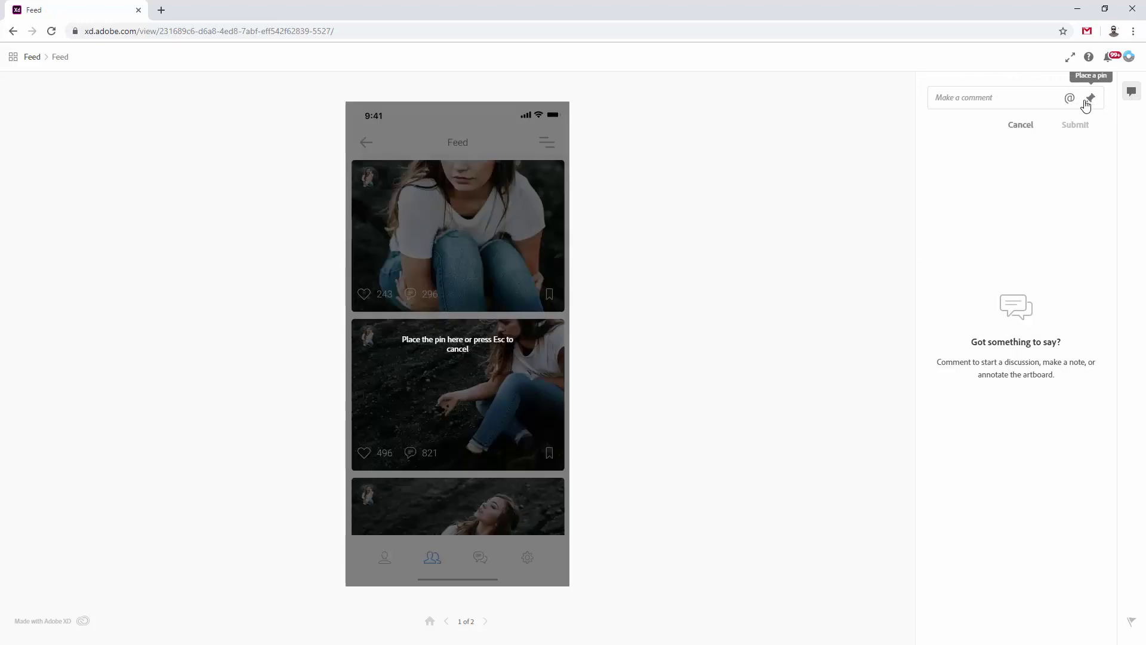
click(478, 200)
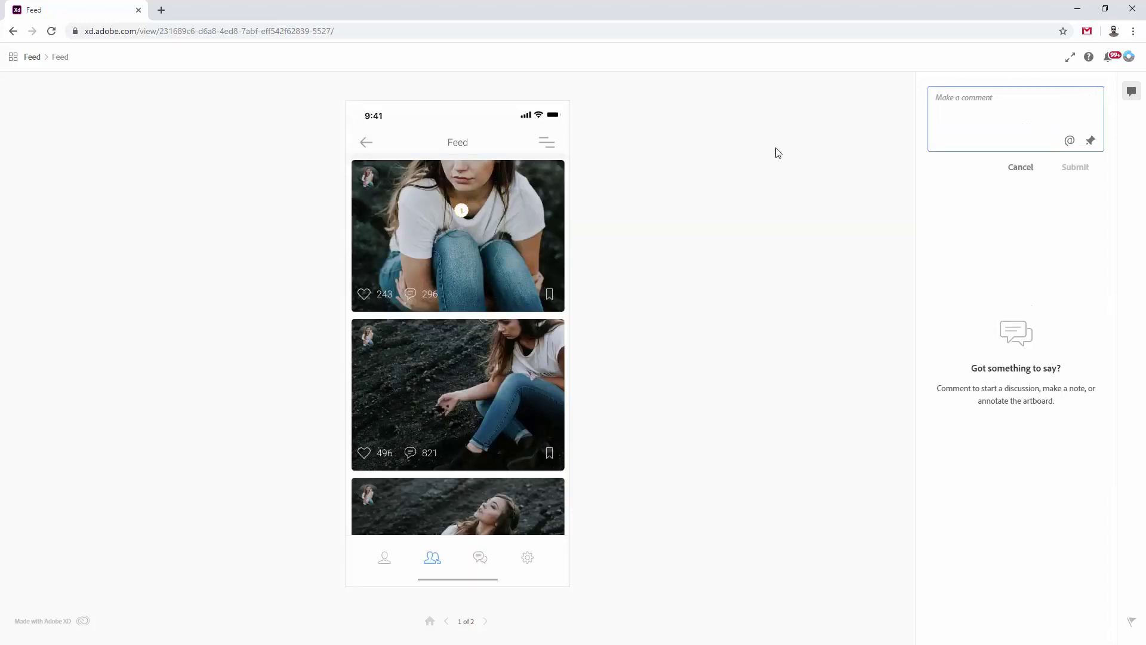
text(Make this image bigger.)
click(1085, 167)
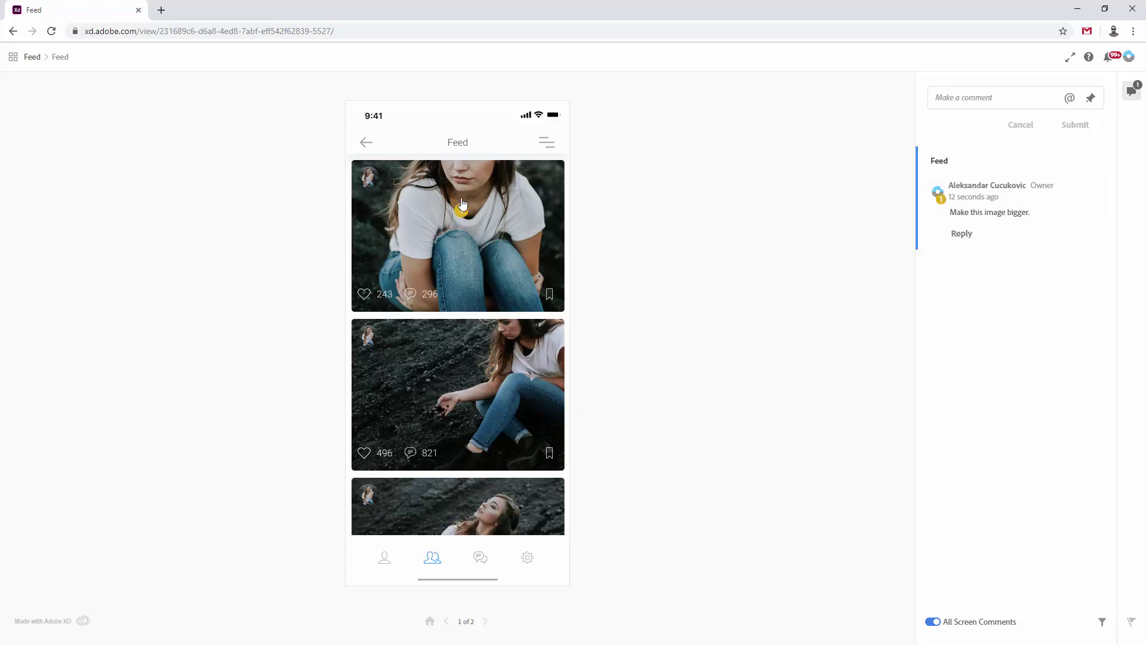
mouse_move(1048, 253)
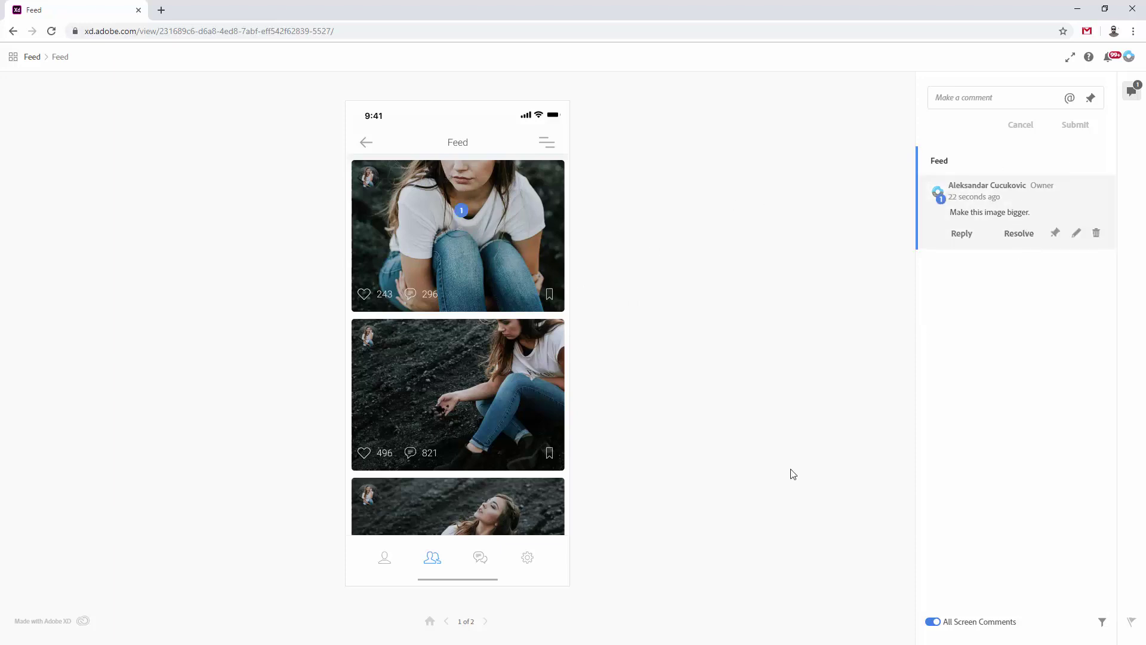
Step: Resolve the image comment on the Feed screen and close the browser
click(484, 622)
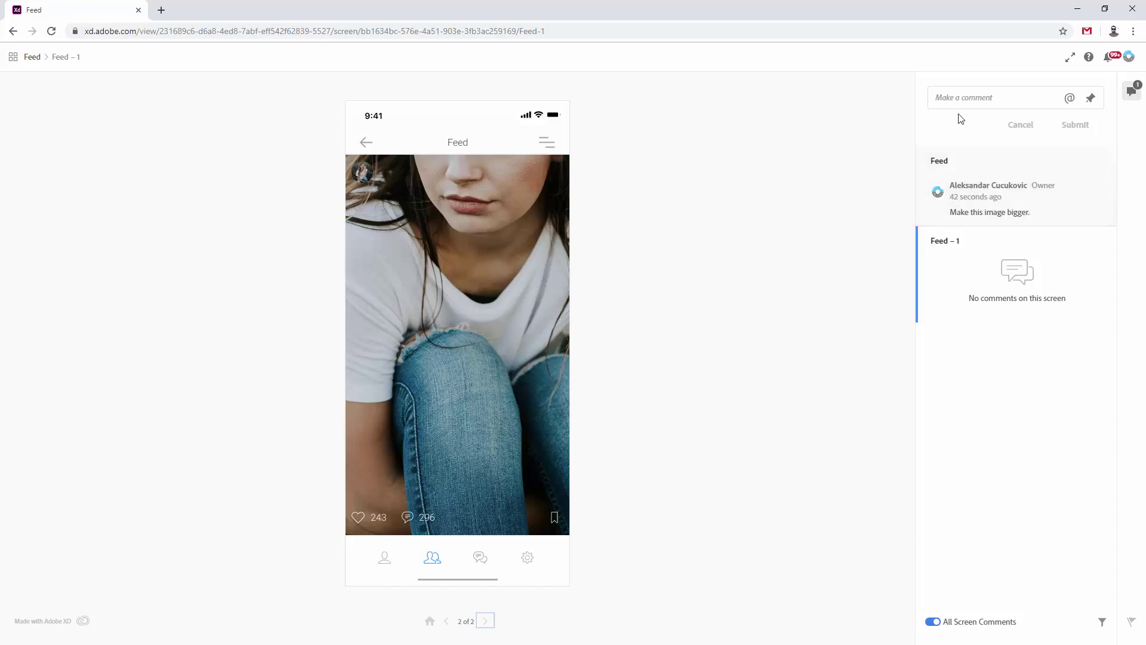
click(977, 191)
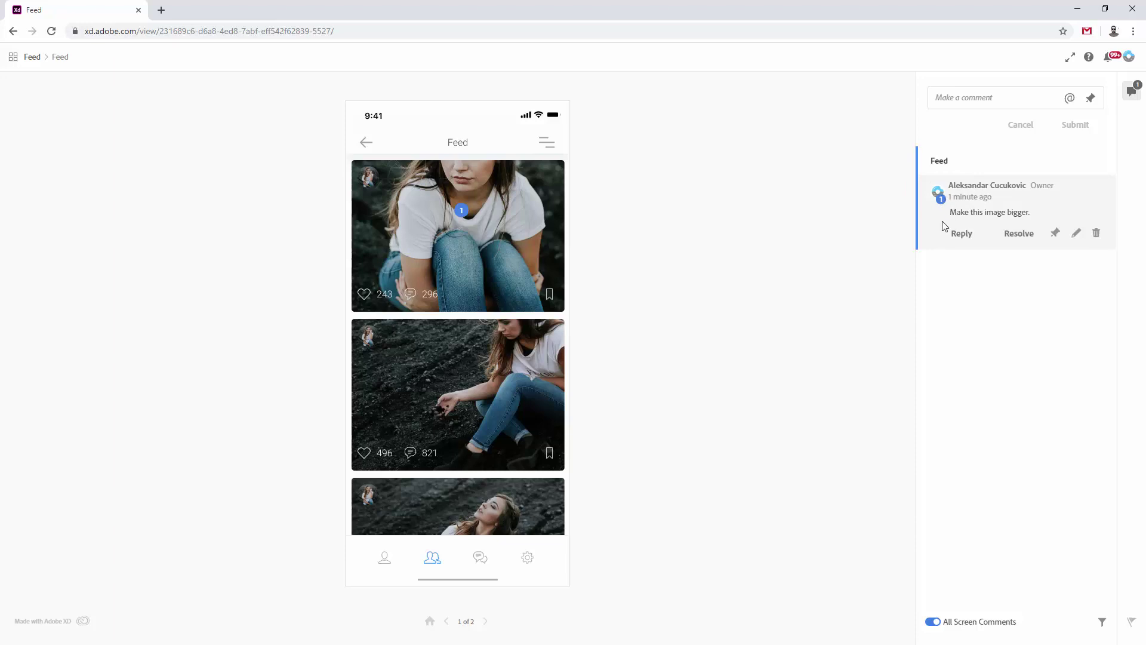
click(1017, 234)
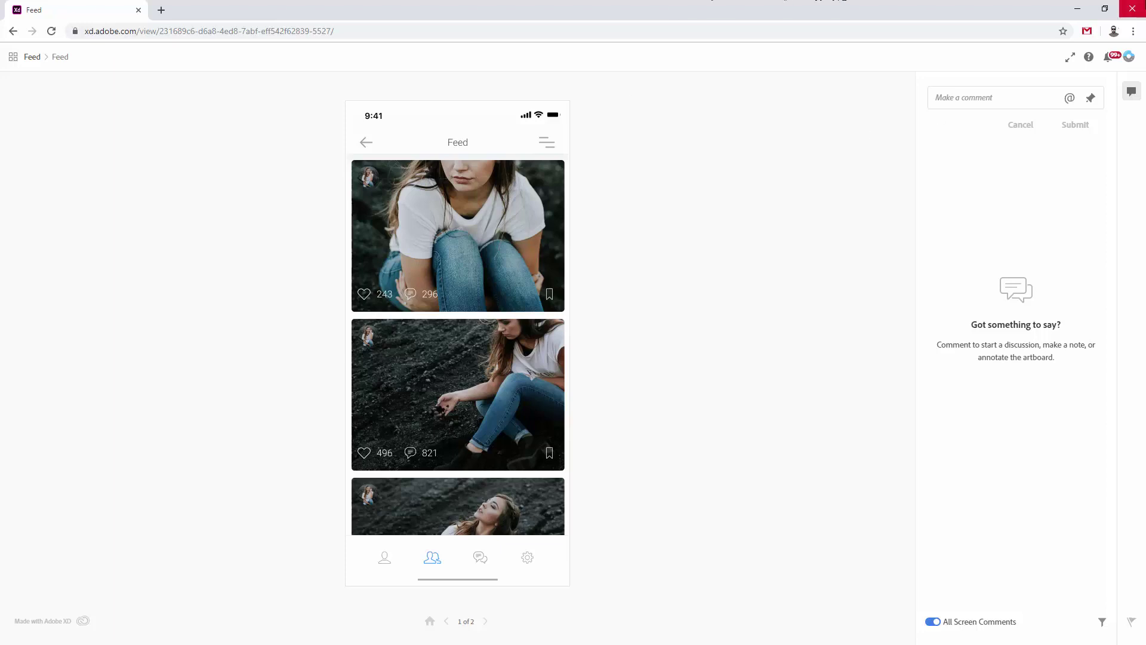
click(1132, 9)
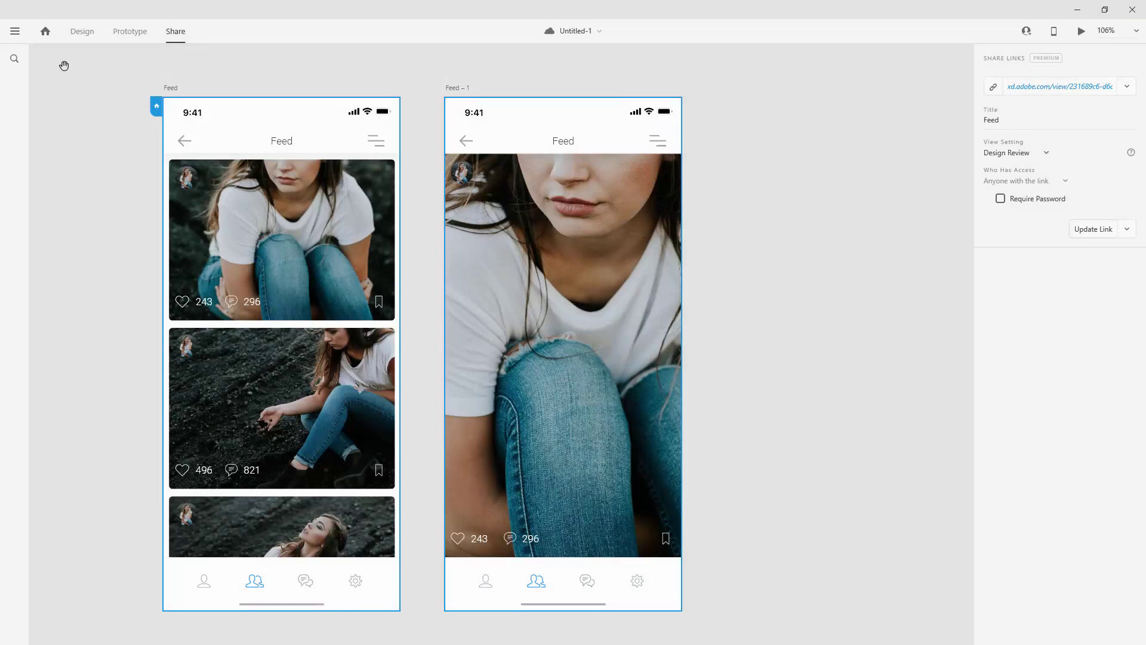
Step: Lower the image1 photo's opacity to 70% and update the shared link
click(75, 35)
click(457, 226)
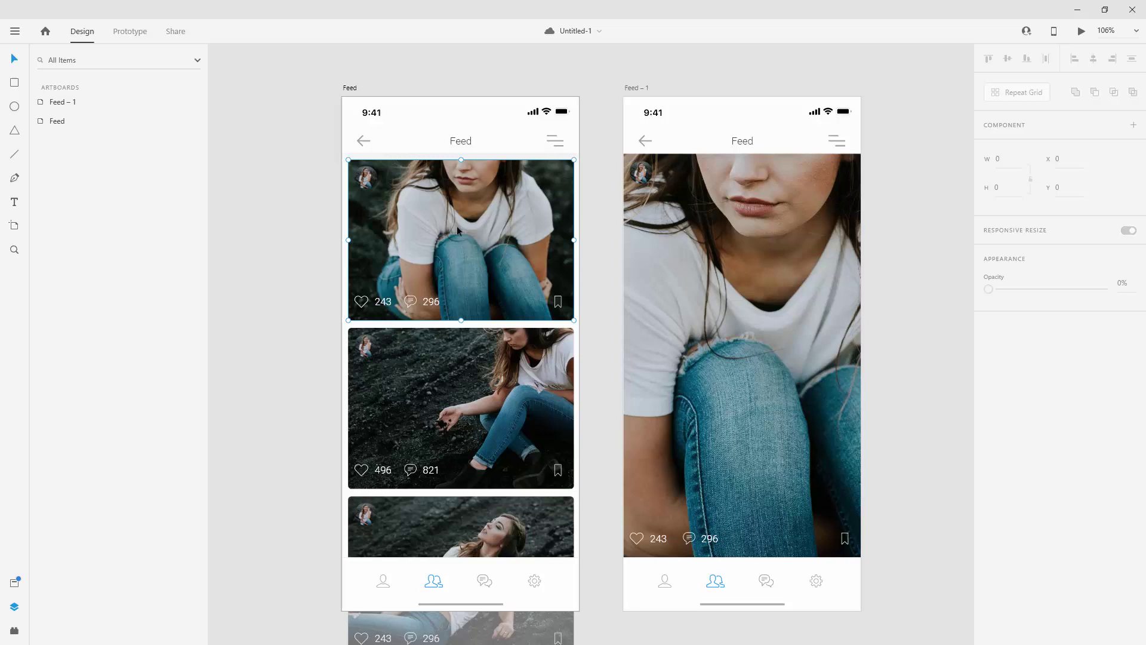
click(40, 140)
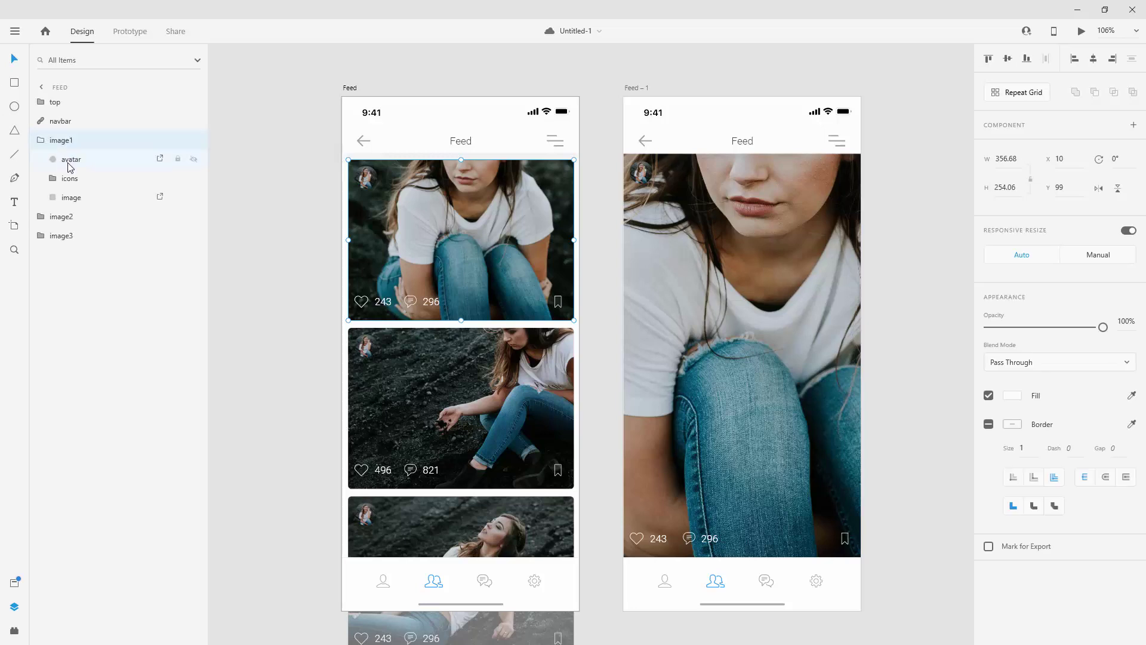
click(77, 197)
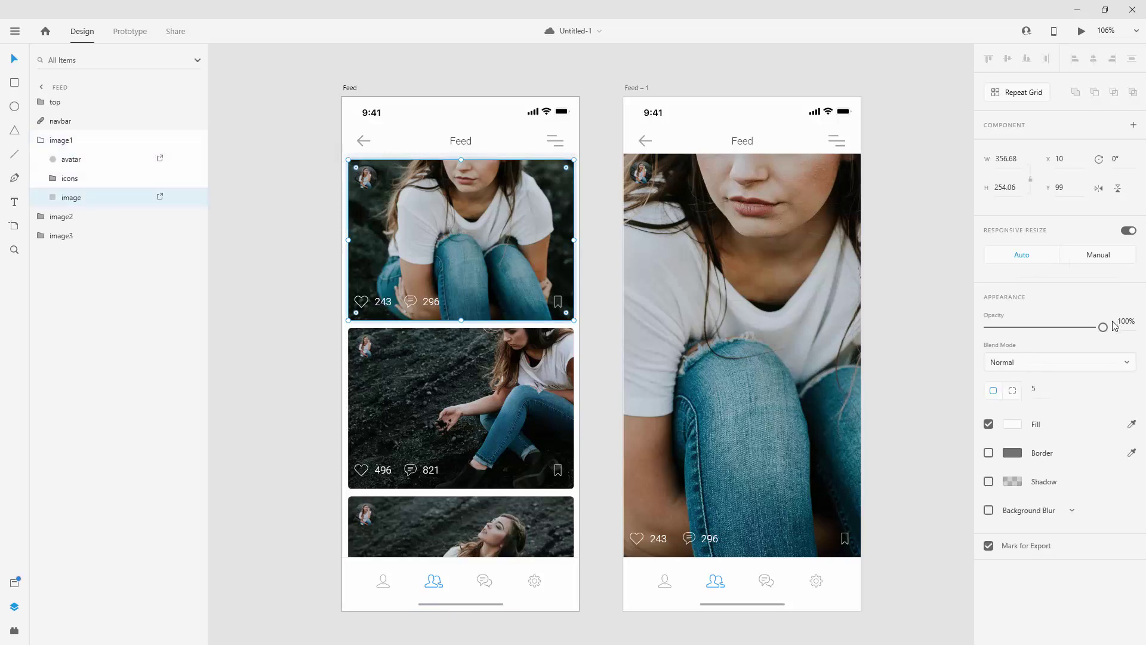
drag(1103, 328, 1069, 328)
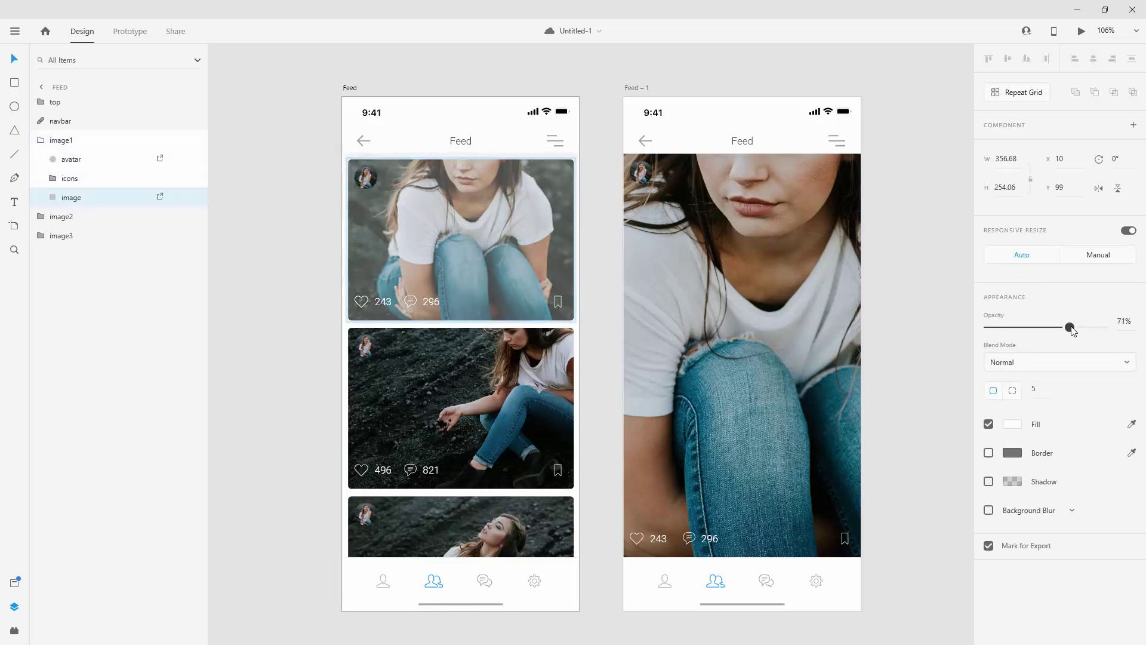
click(176, 34)
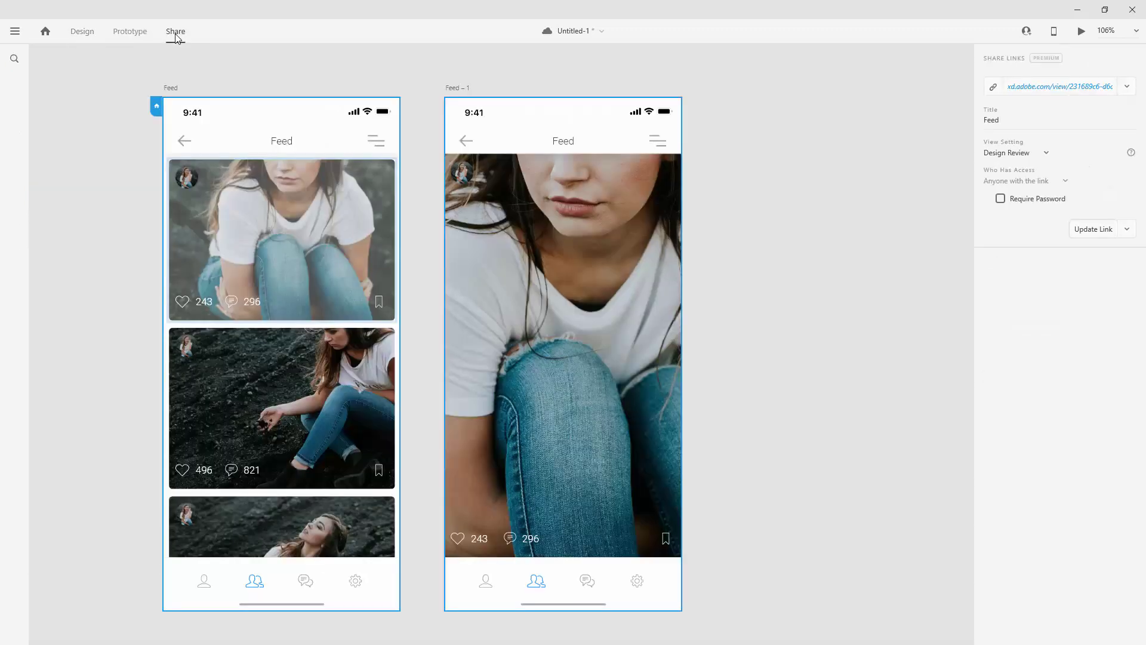
click(1088, 231)
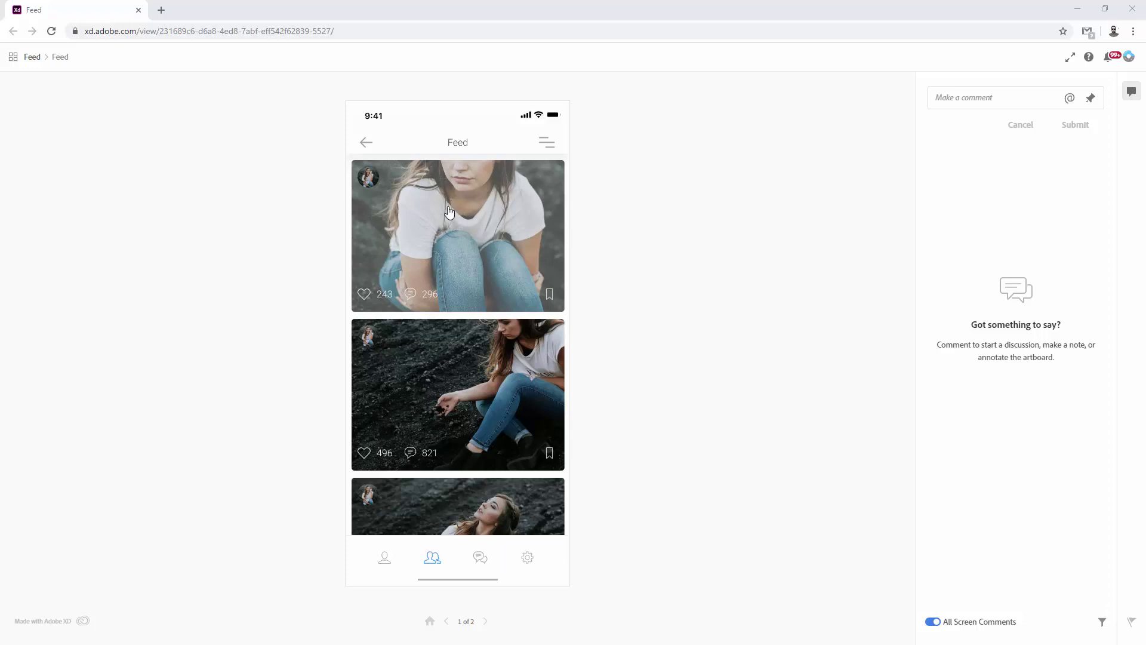
Step: Check the faded top photo on Feed – 1, then return to the Feed list
click(503, 236)
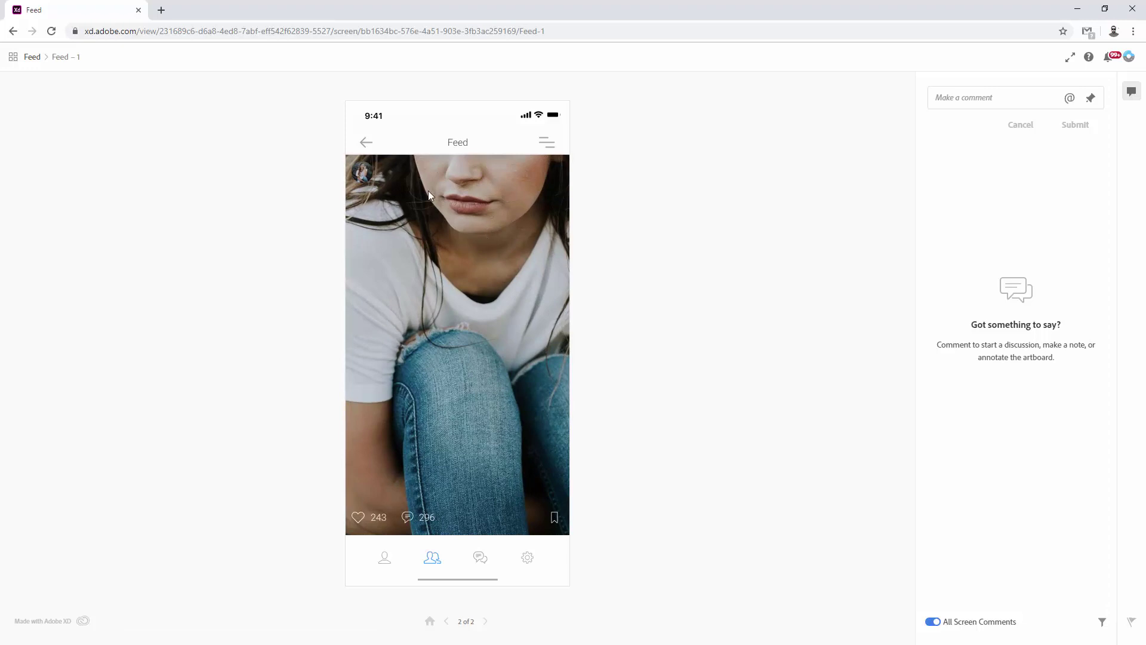
click(366, 142)
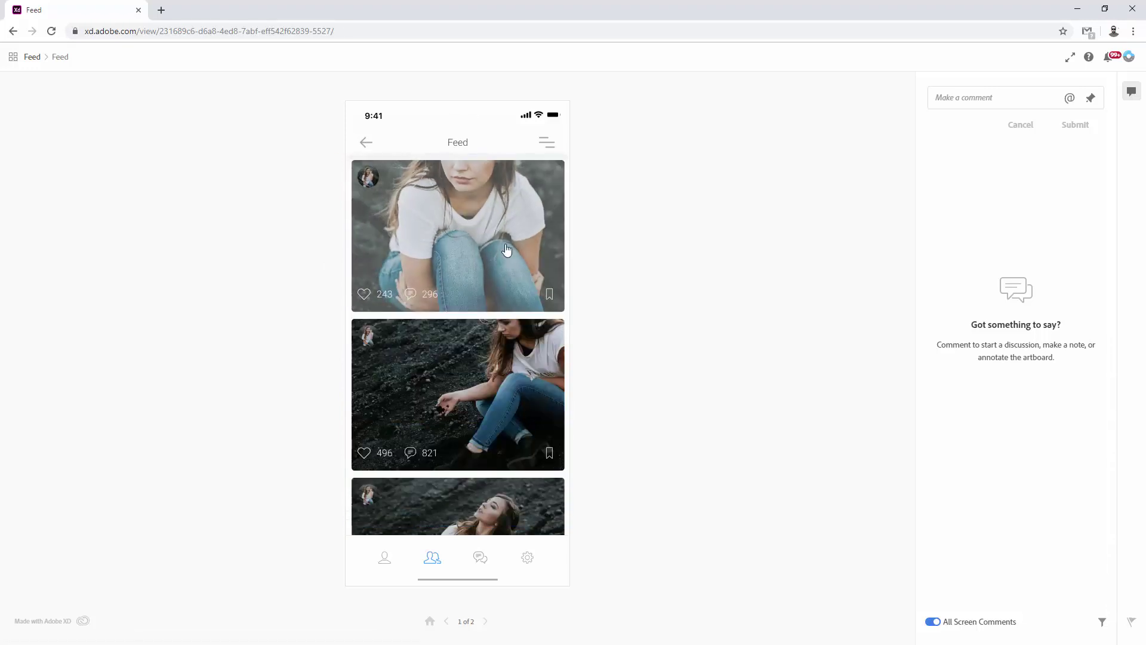